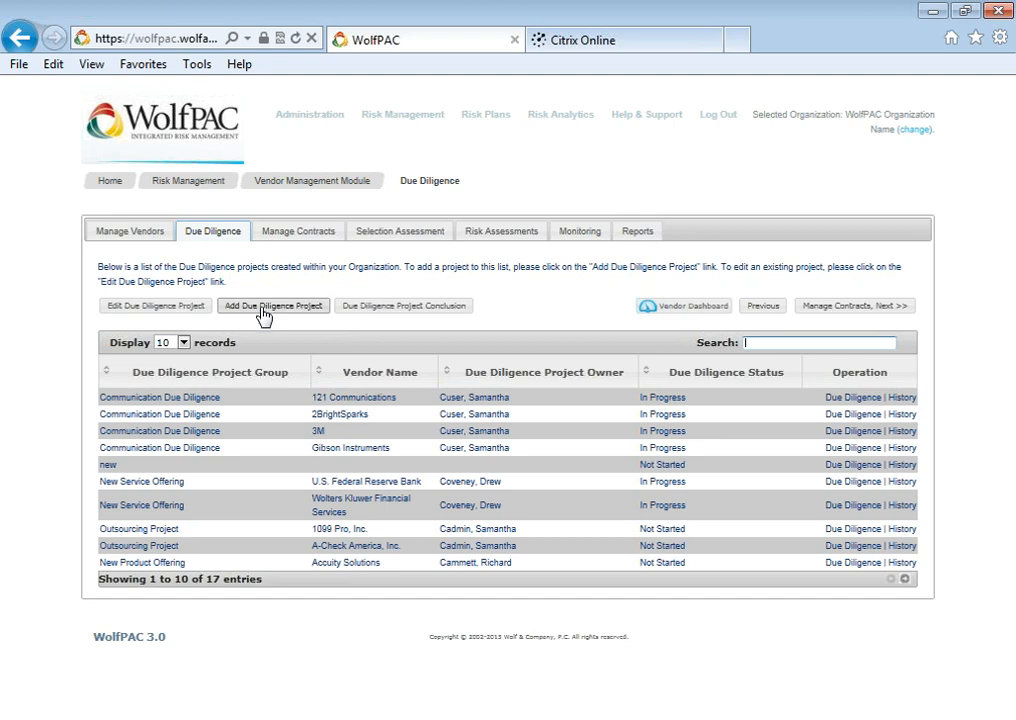
- Start a new due diligence project, enlarge its form, and name the project "Newest Product Offering"
click(262, 306)
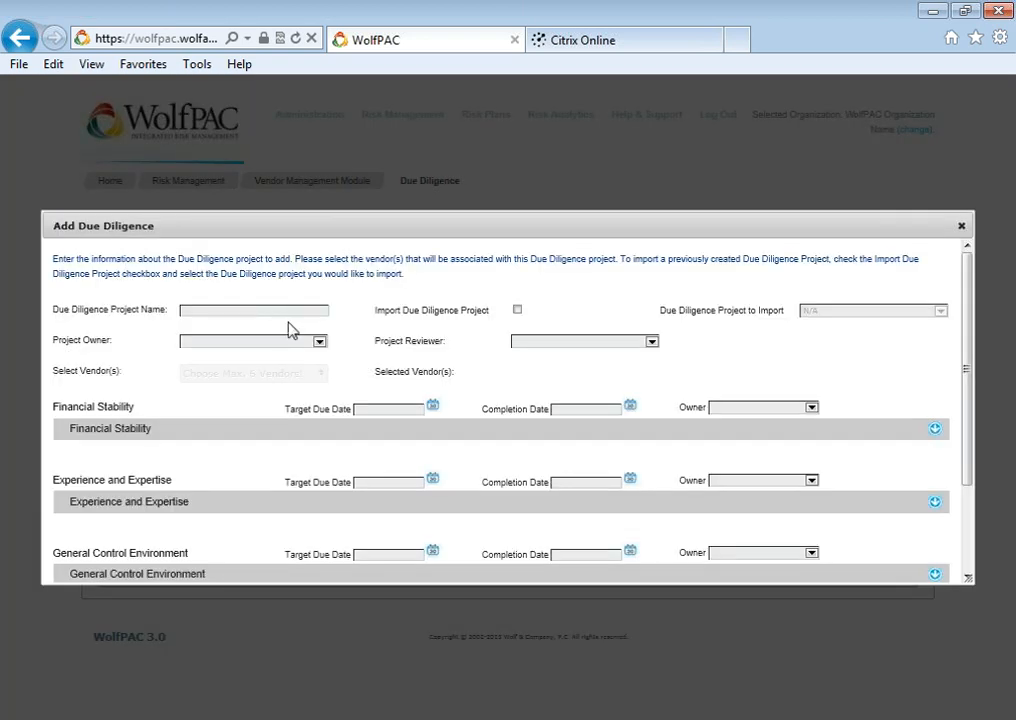
drag(646, 225, 643, 122)
drag(971, 469, 983, 670)
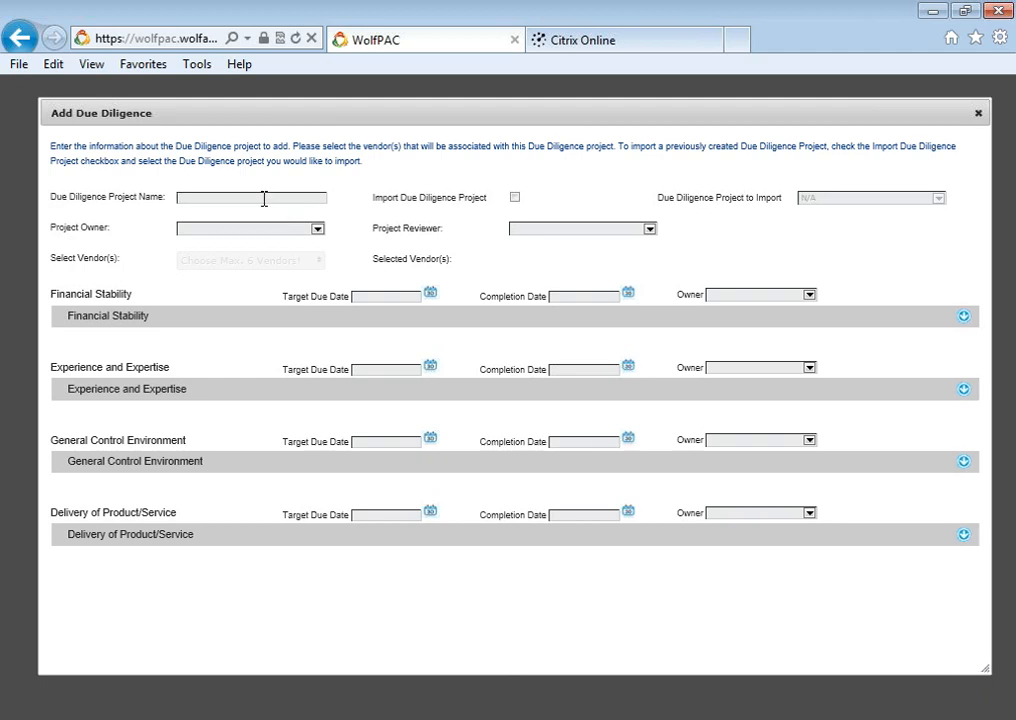
text(Newest Product Offering)
click(515, 198)
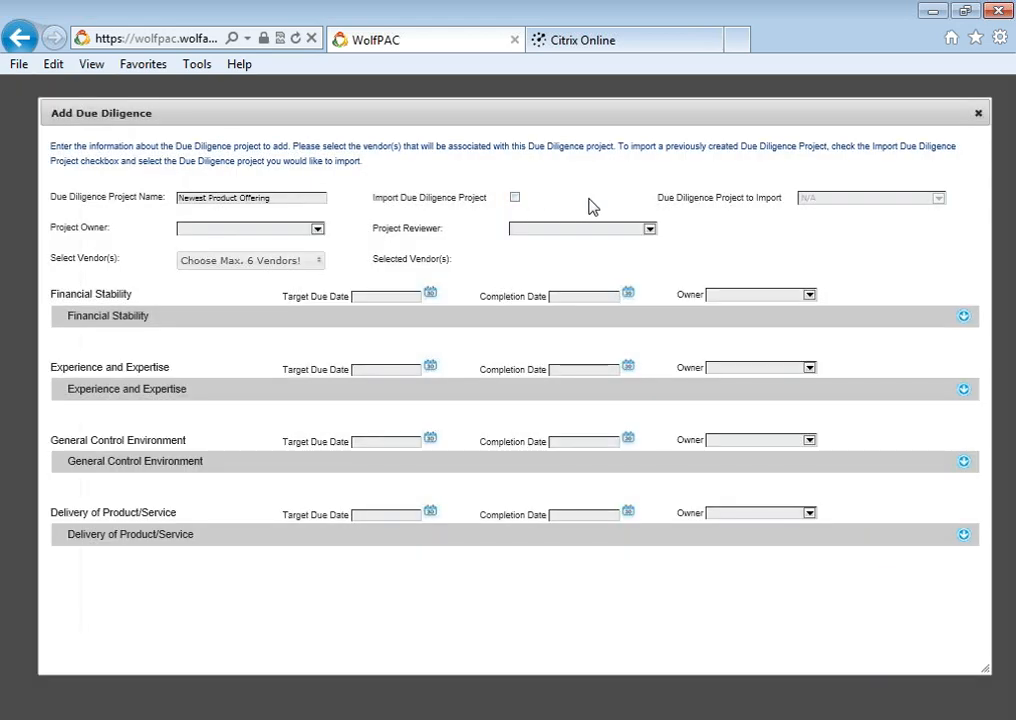
click(515, 198)
click(939, 200)
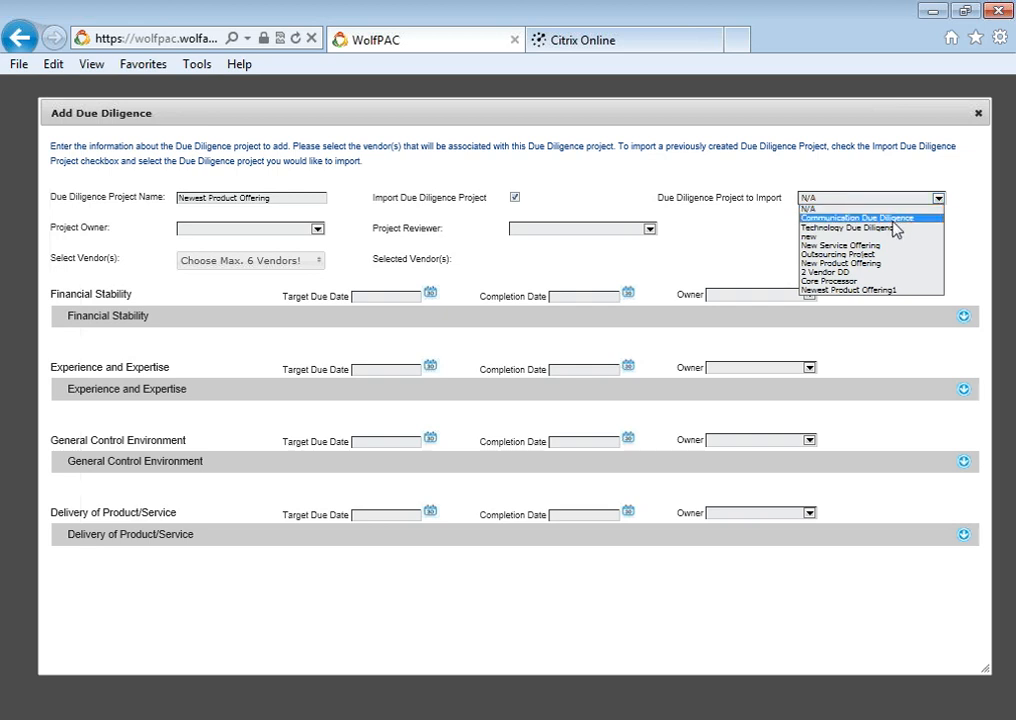
click(728, 234)
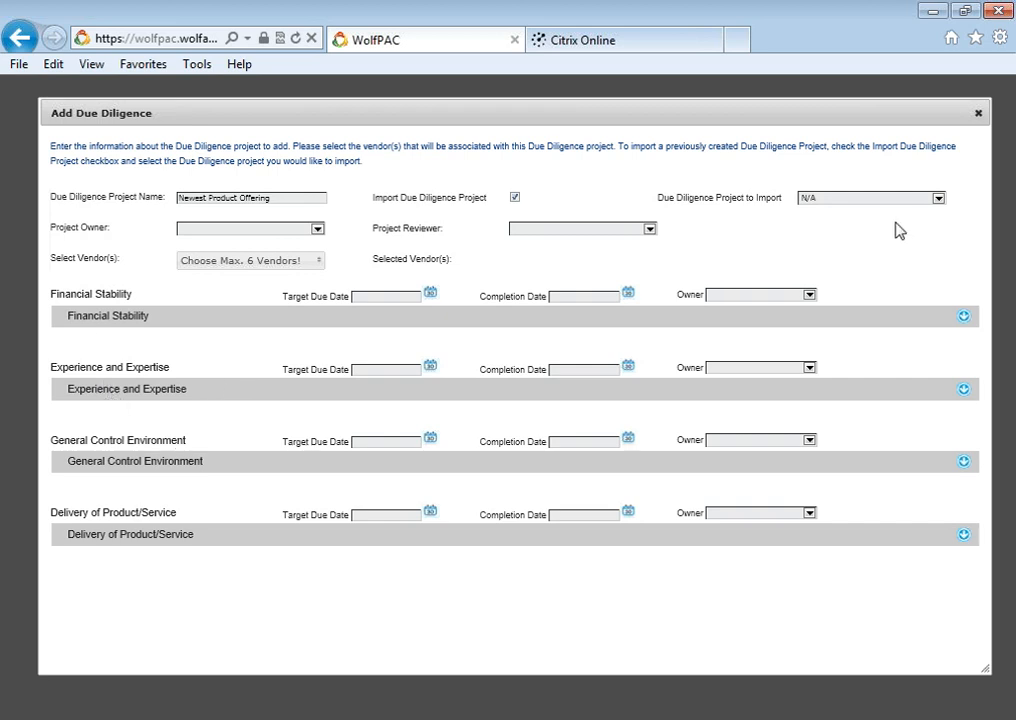
click(515, 199)
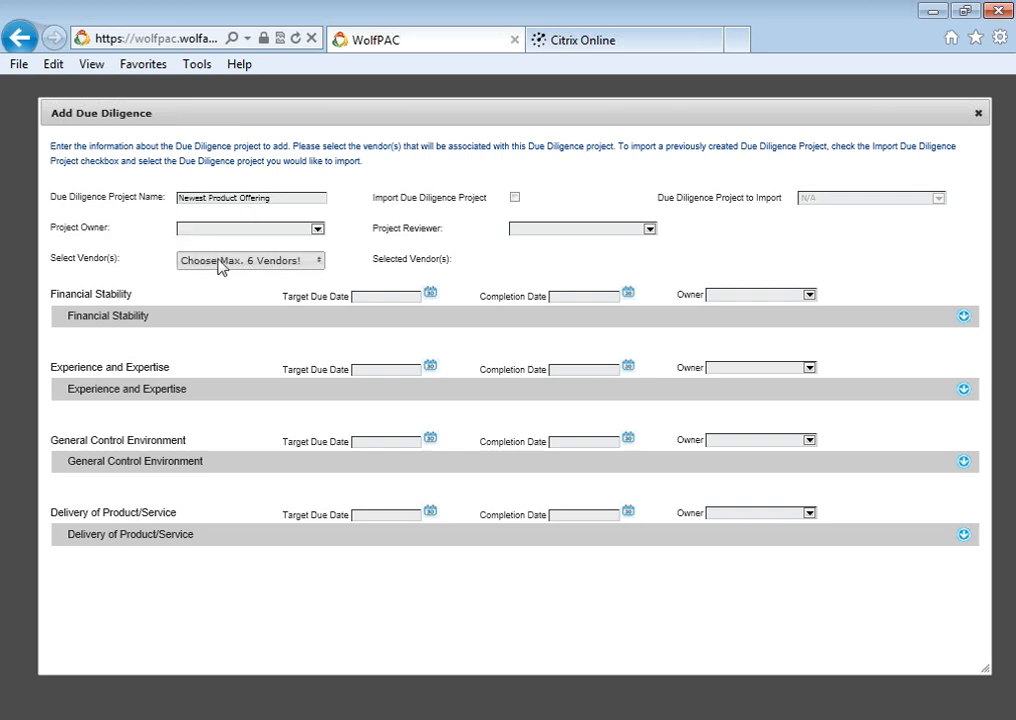
- Assign the first listed user as project owner and the second listed user as project reviewer
click(318, 230)
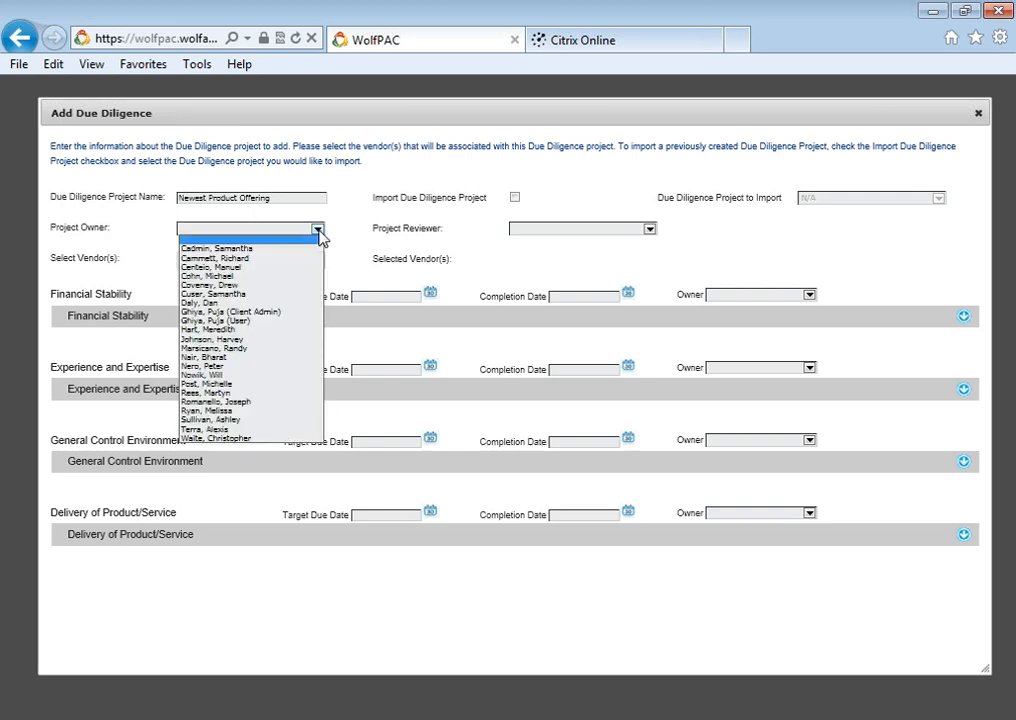
click(269, 252)
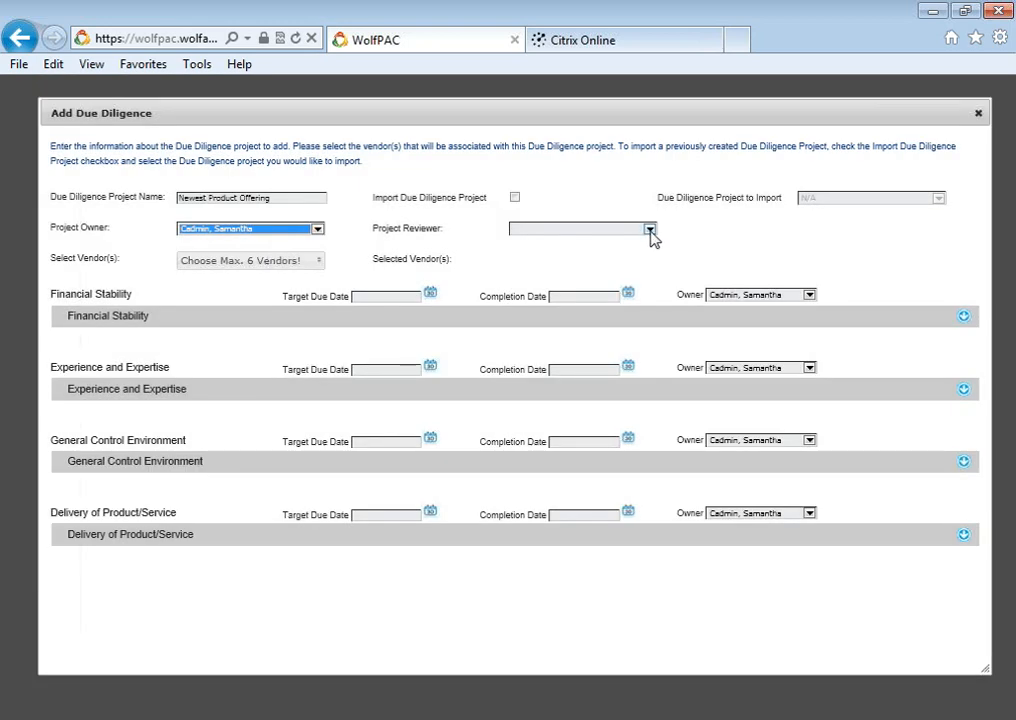
click(650, 230)
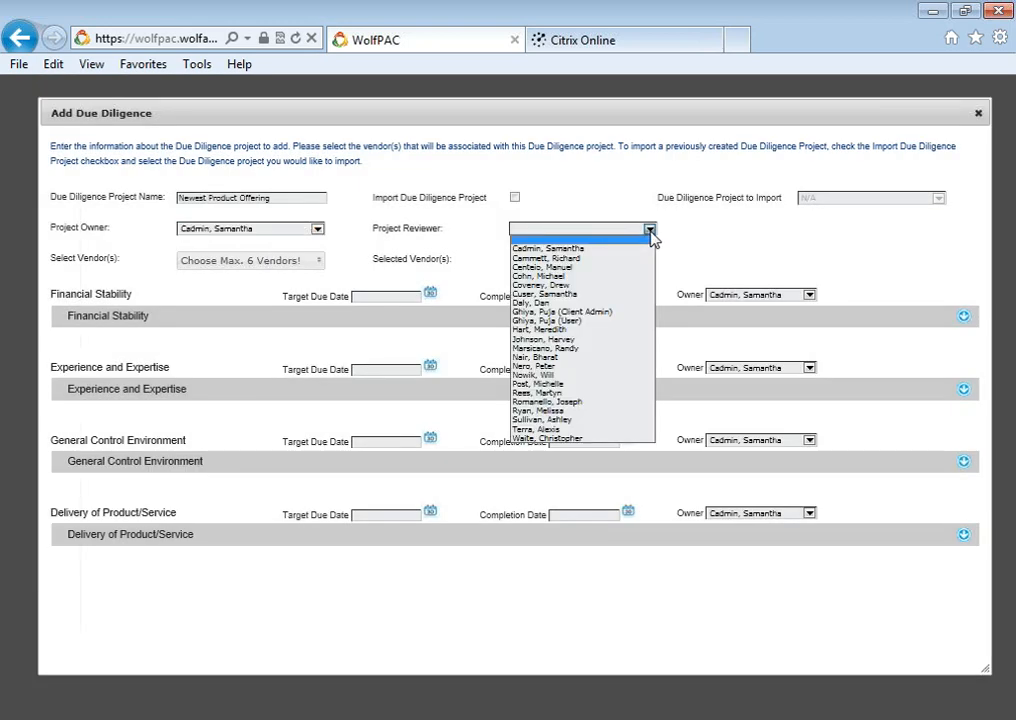
click(598, 266)
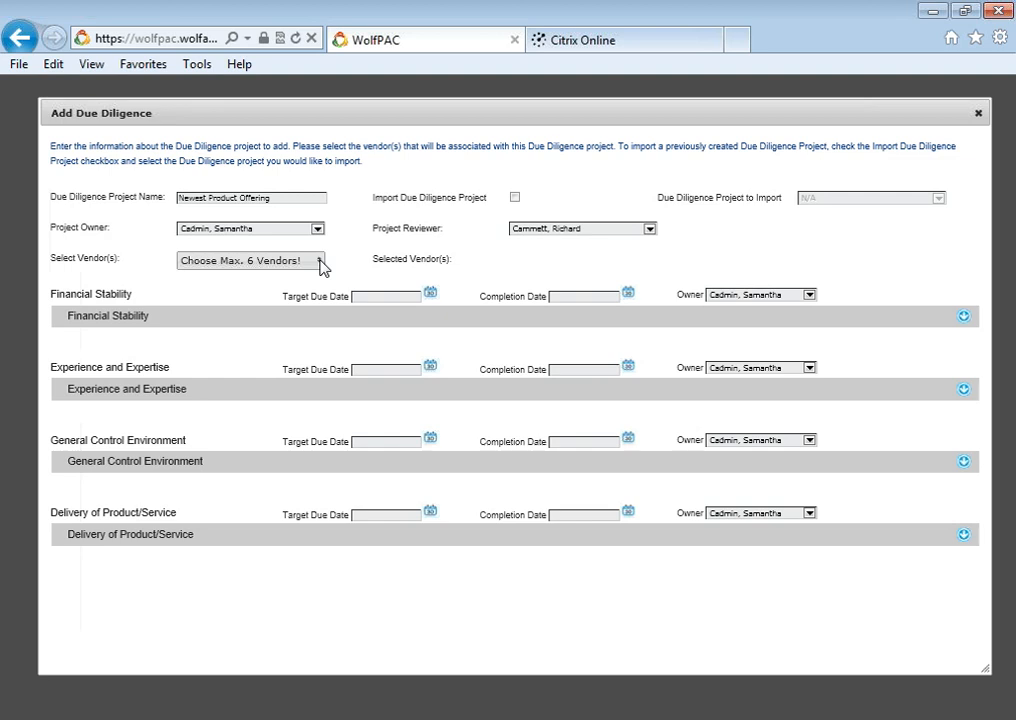
- Select Boaton Company and Cachet Financial Solutions, Inc. as the vendors for the project
click(320, 262)
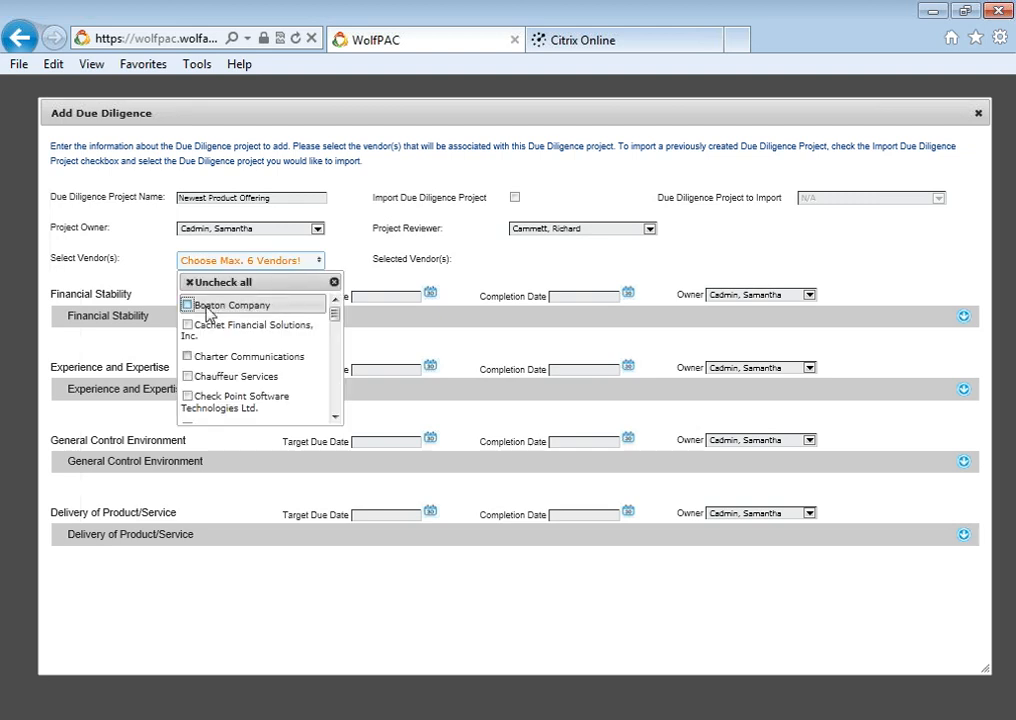
click(321, 262)
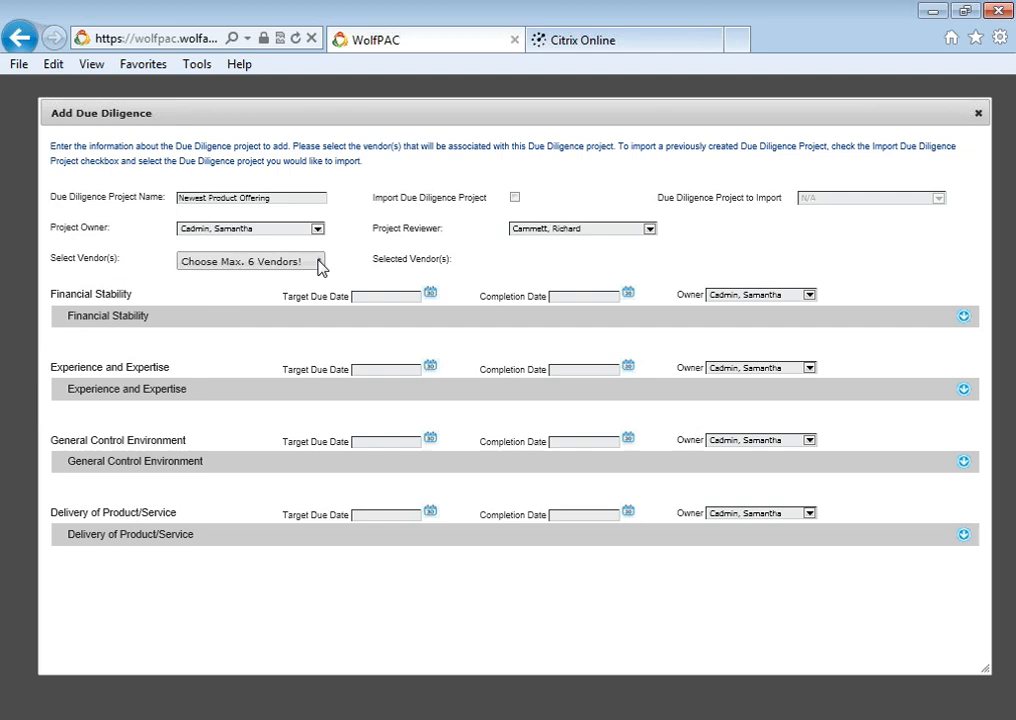
click(319, 262)
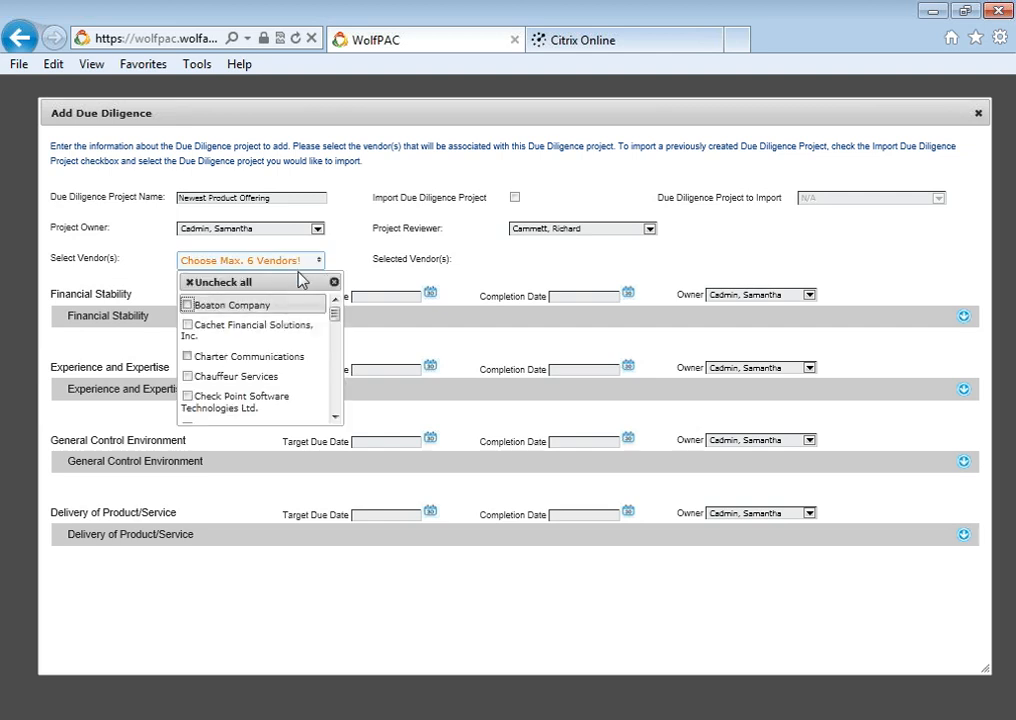
click(187, 306)
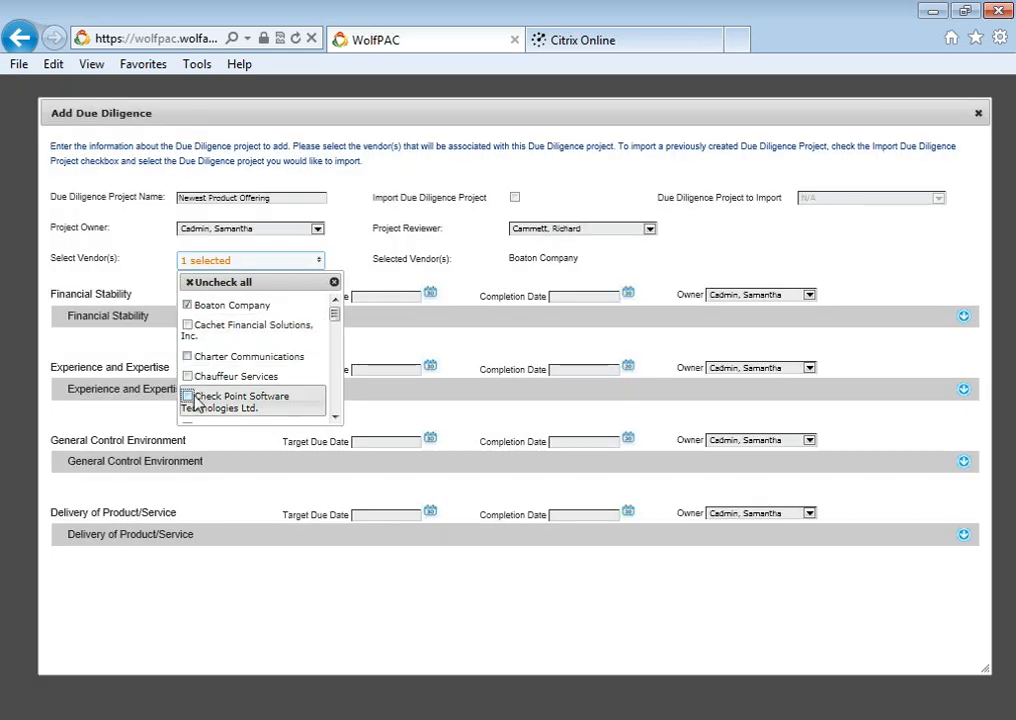
click(187, 326)
click(397, 285)
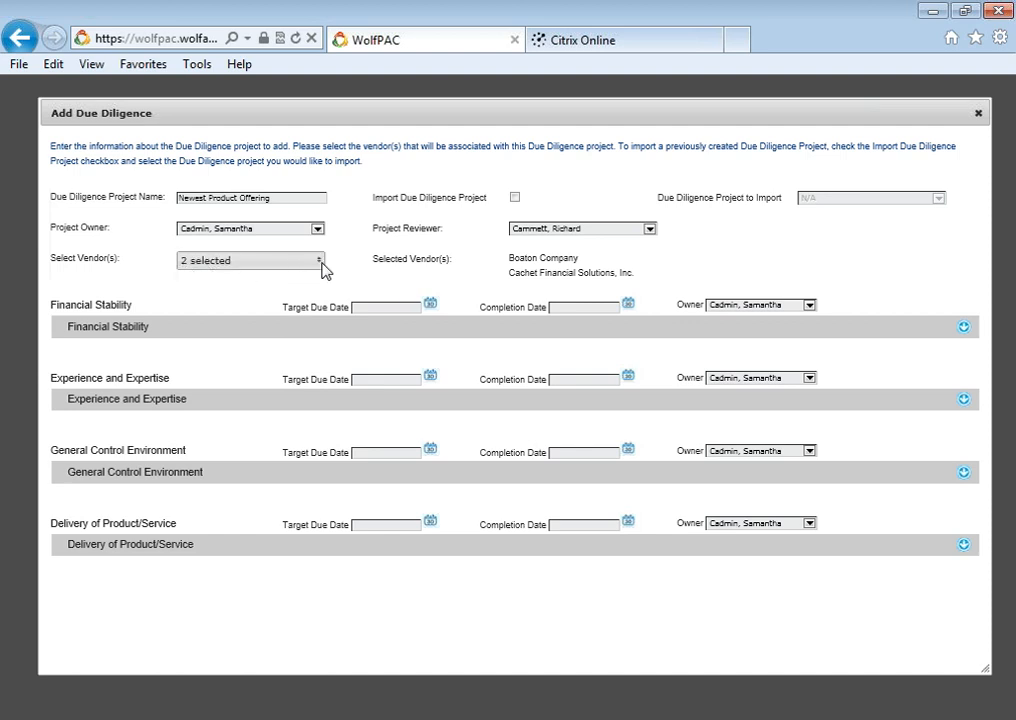
click(290, 262)
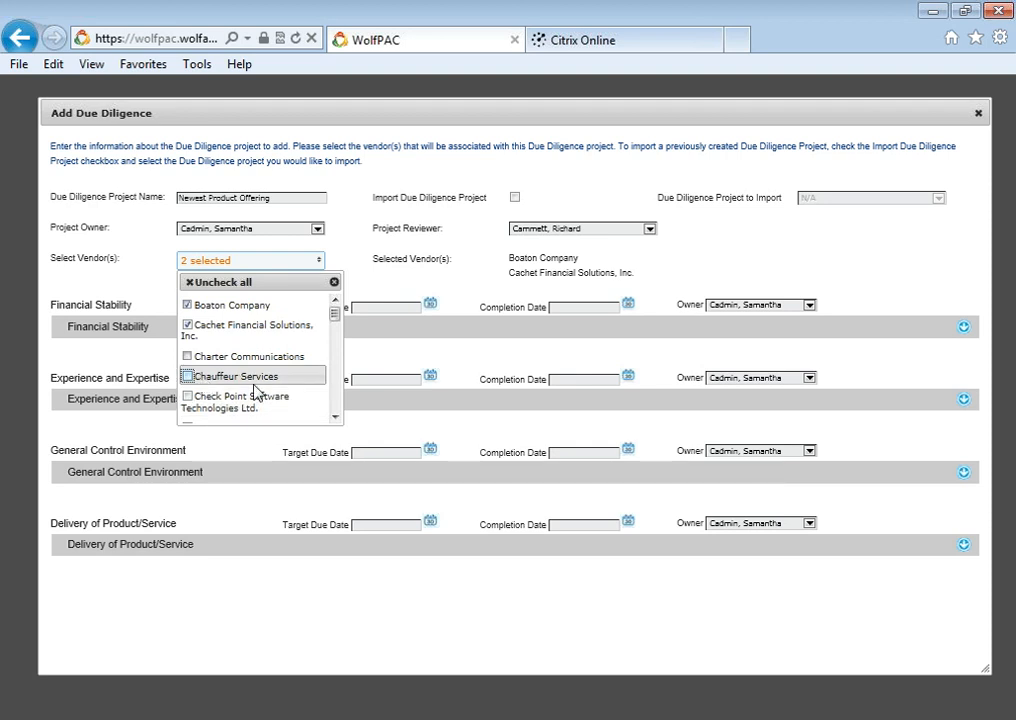
click(367, 284)
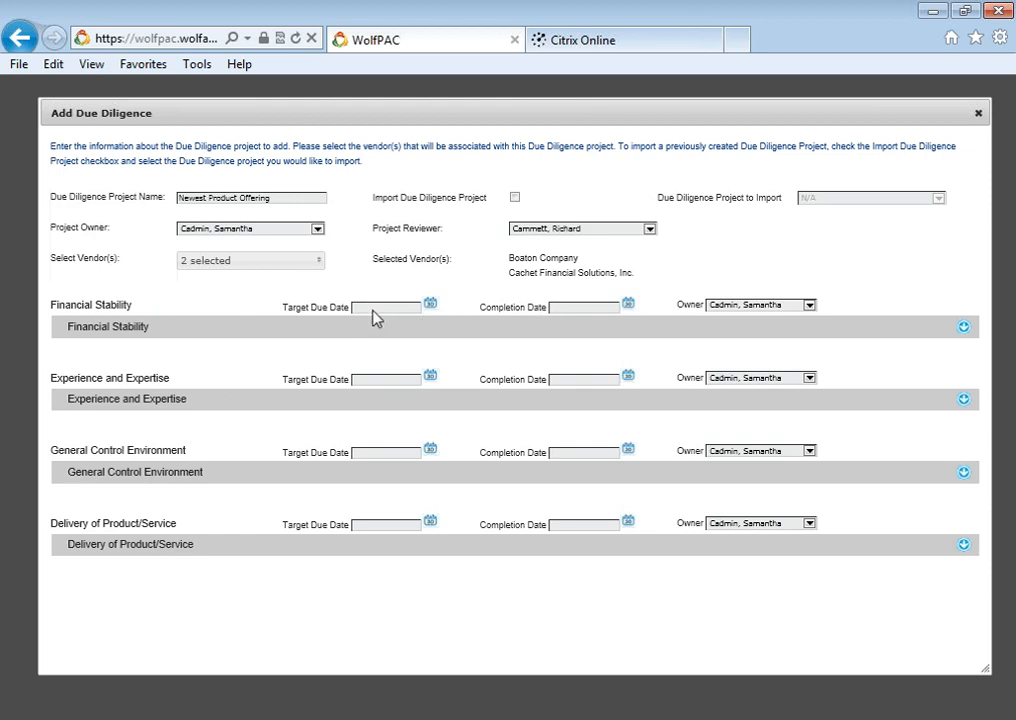
- Set the Financial Stability target due date to 2013-04-01 and assign the third listed user as that section's owner
click(432, 302)
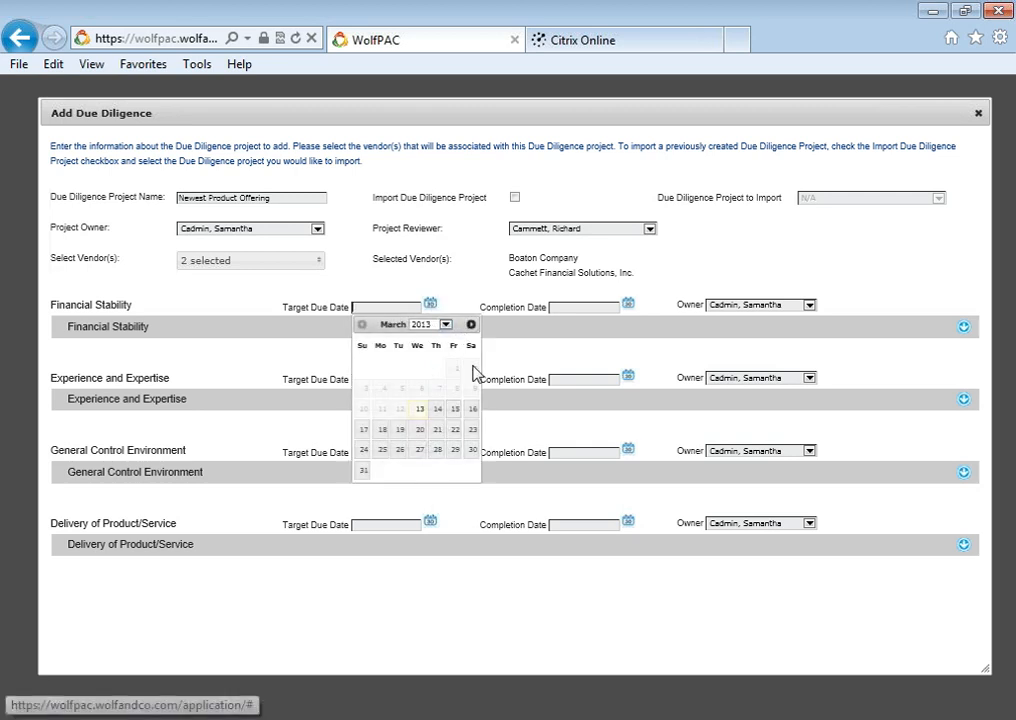
click(469, 327)
click(384, 368)
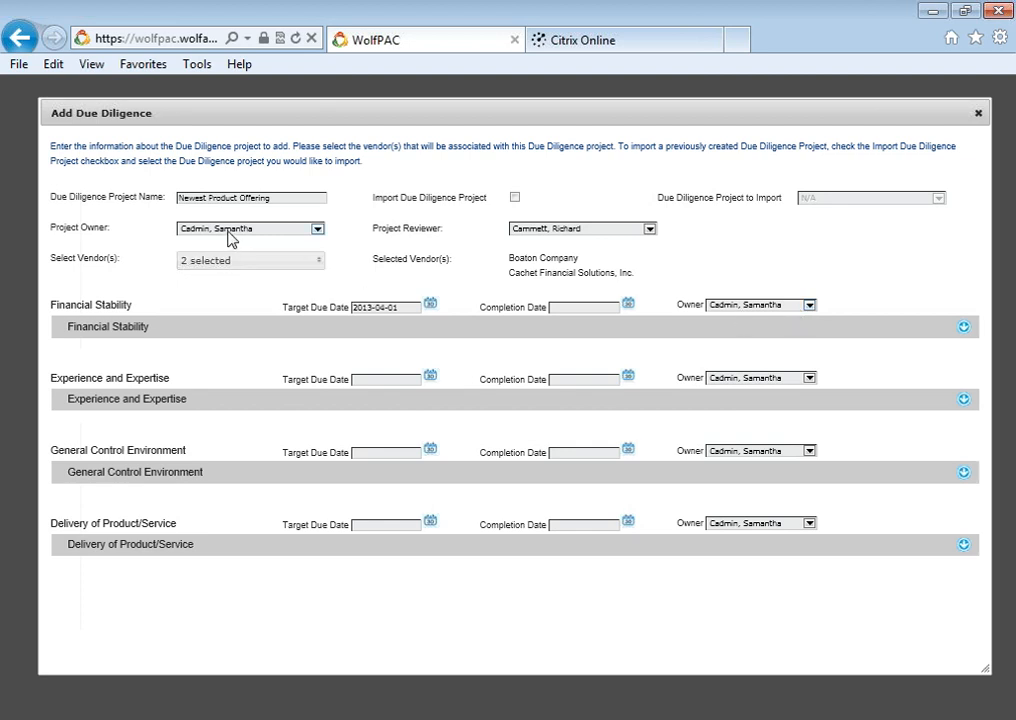
click(809, 305)
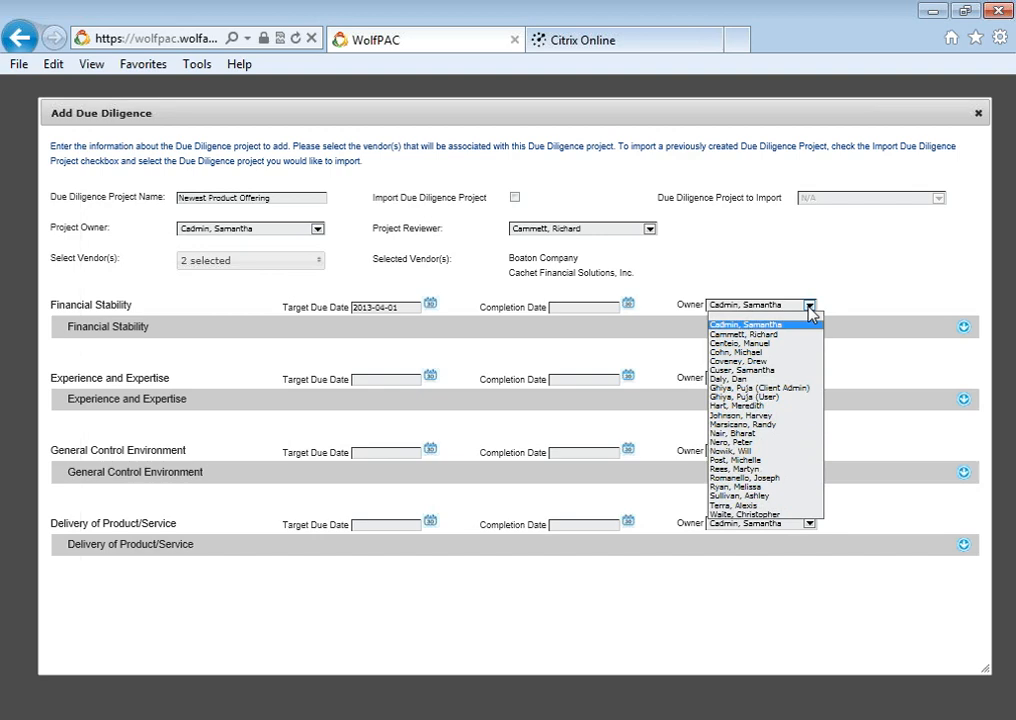
click(773, 346)
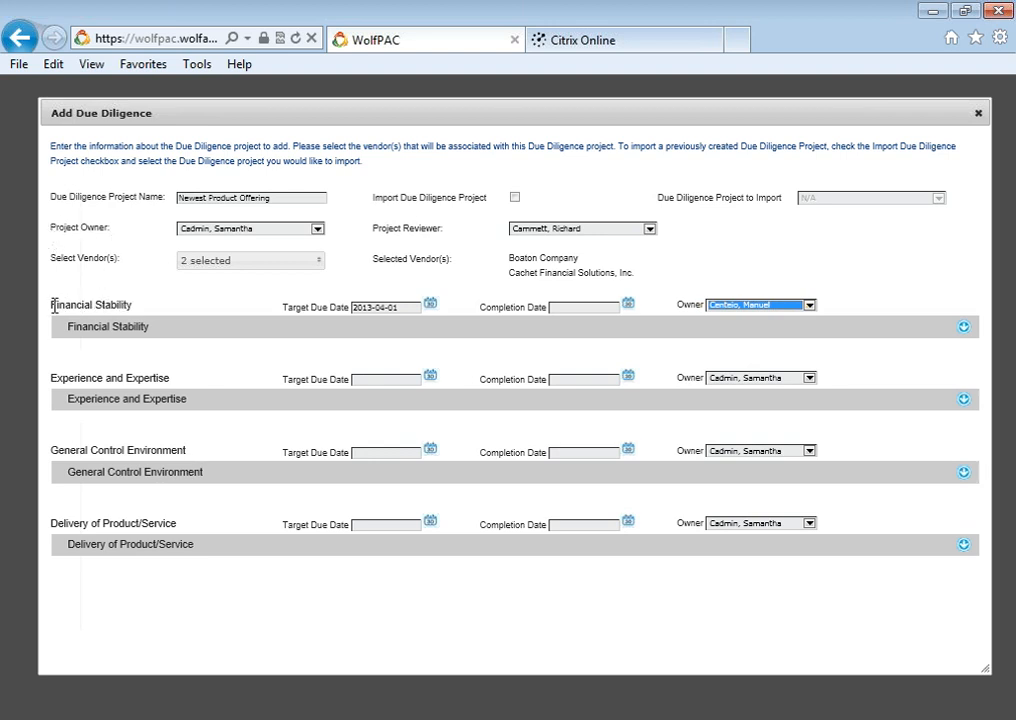
click(895, 313)
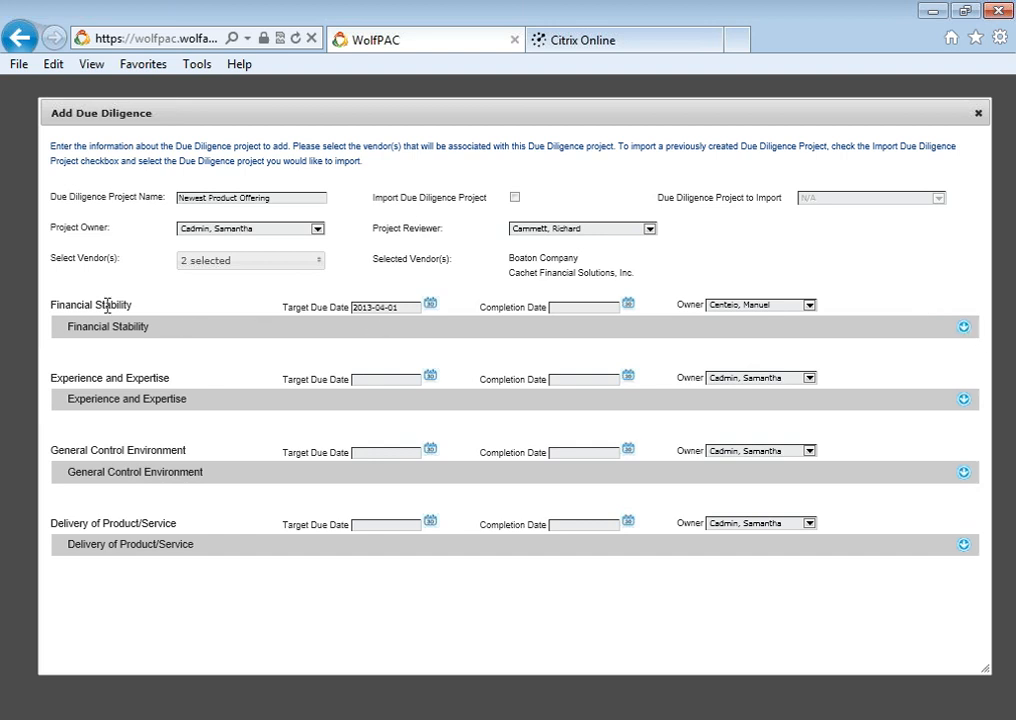
- Add a Financial Stability task named "CFO Tenure" and assign it to the fifth listed user
click(964, 330)
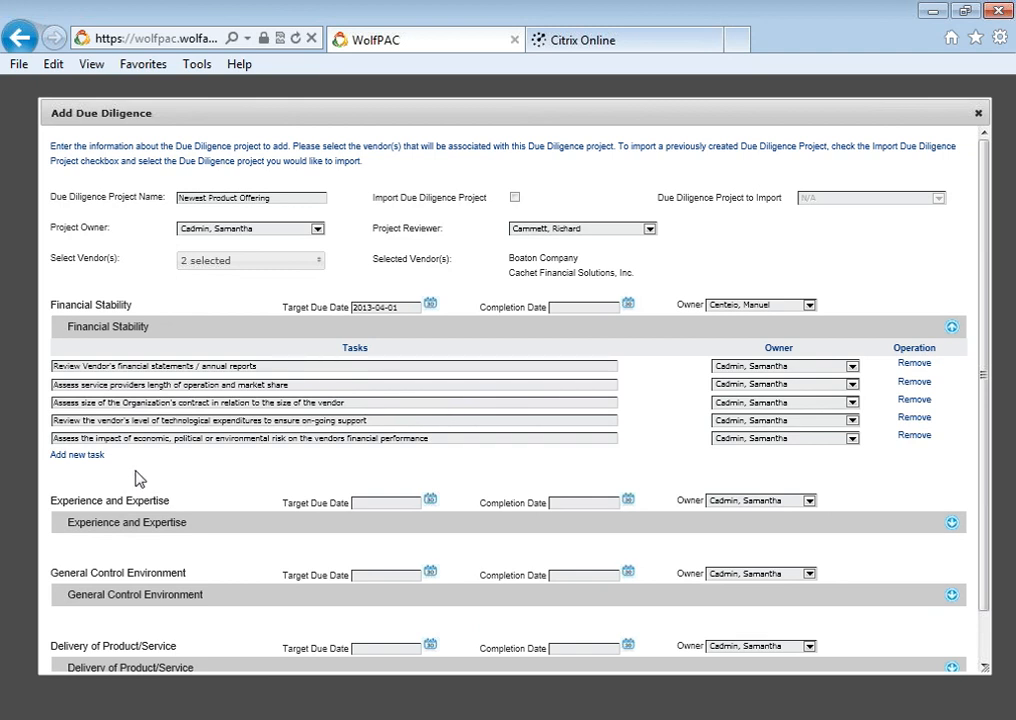
click(80, 456)
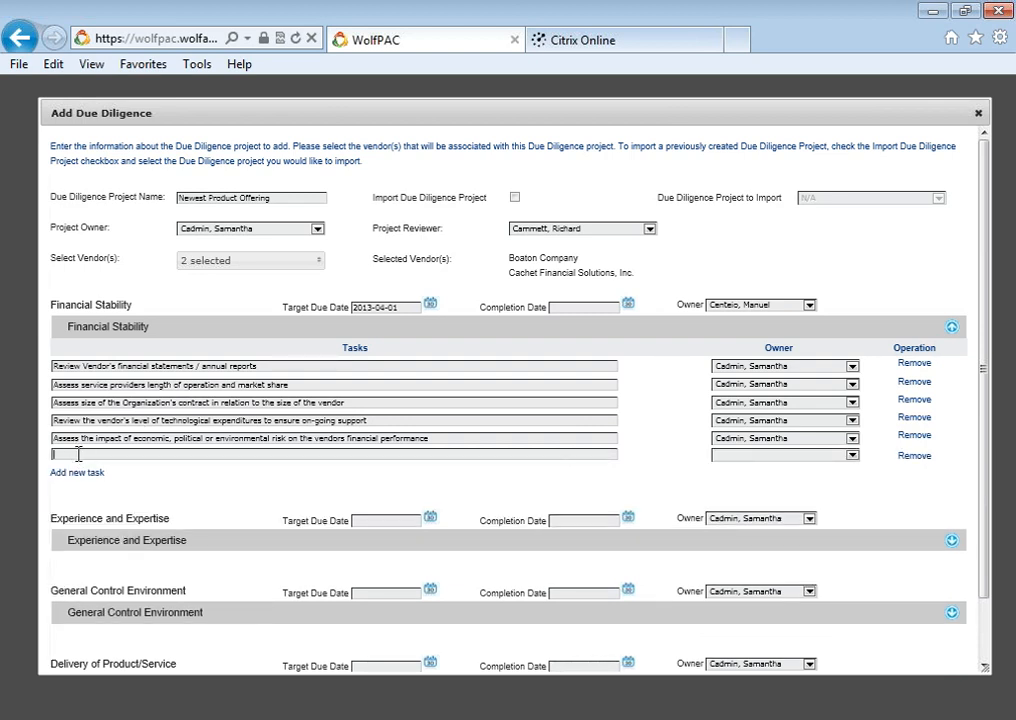
text(CFO Tenure)
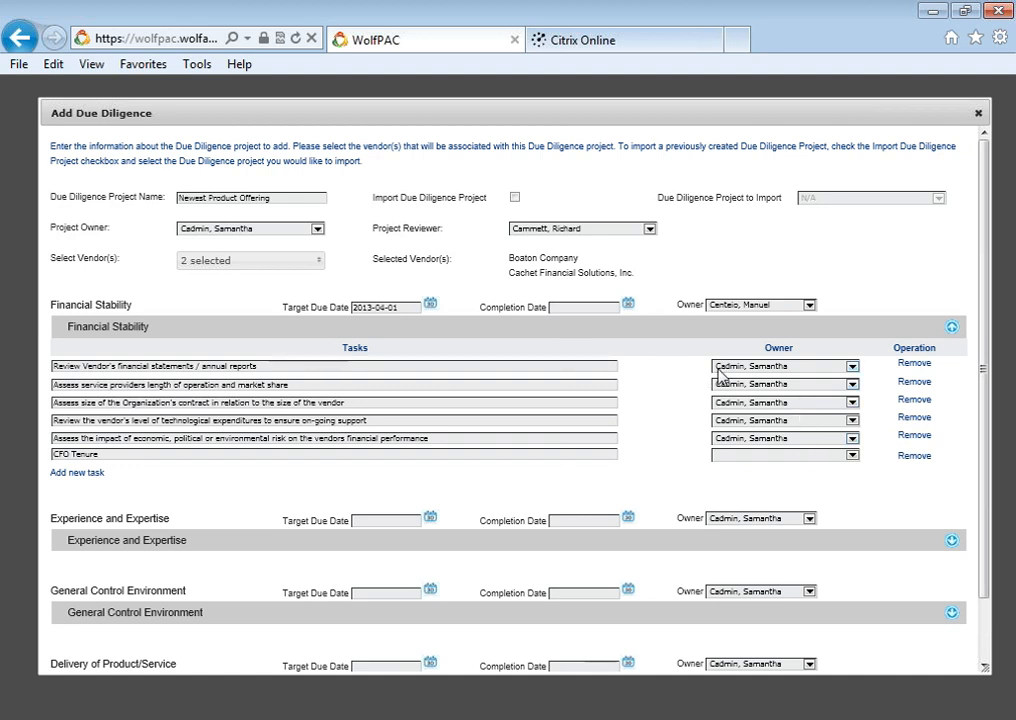
click(852, 456)
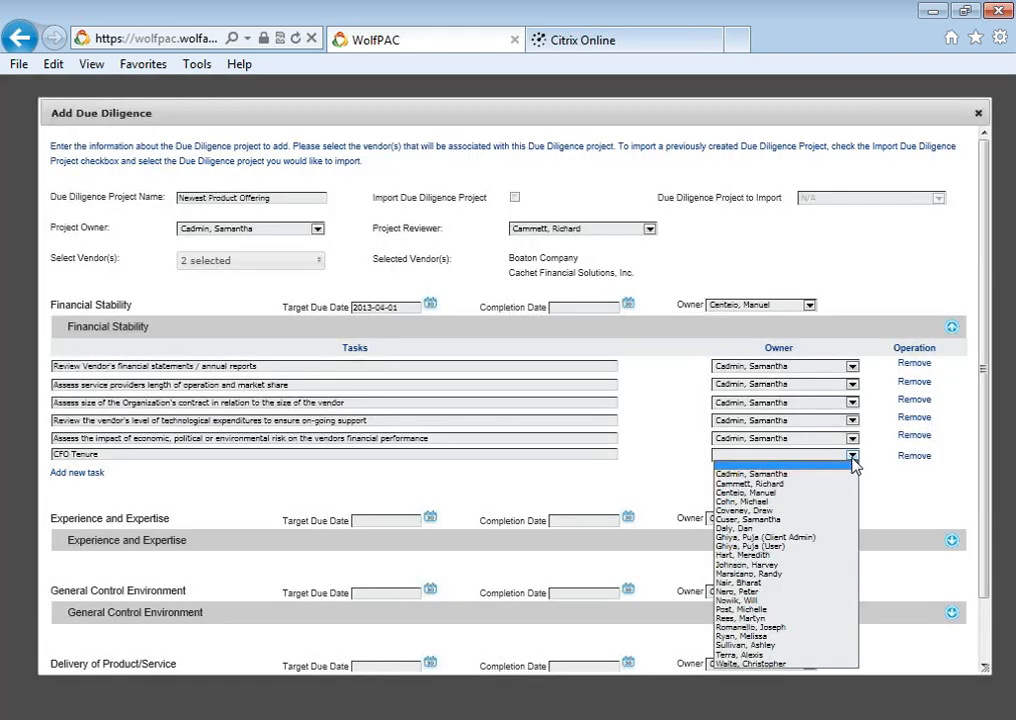
click(772, 511)
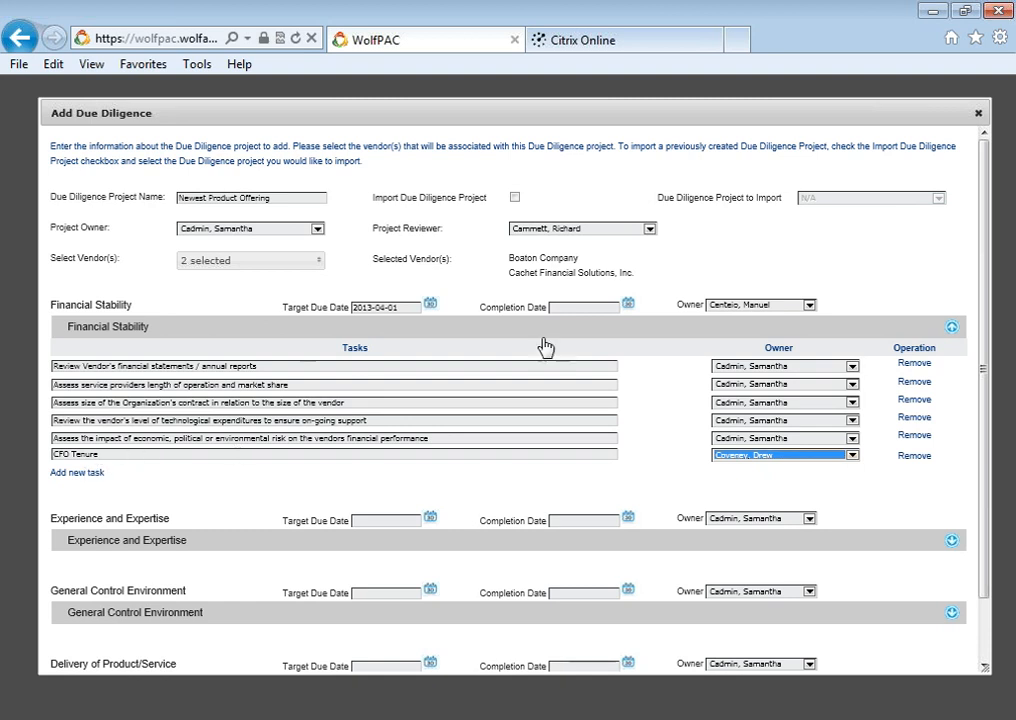
- Reassign the vendor's financial statements review task to the seventh listed user and remove the economic, political or environmental risk task
click(852, 368)
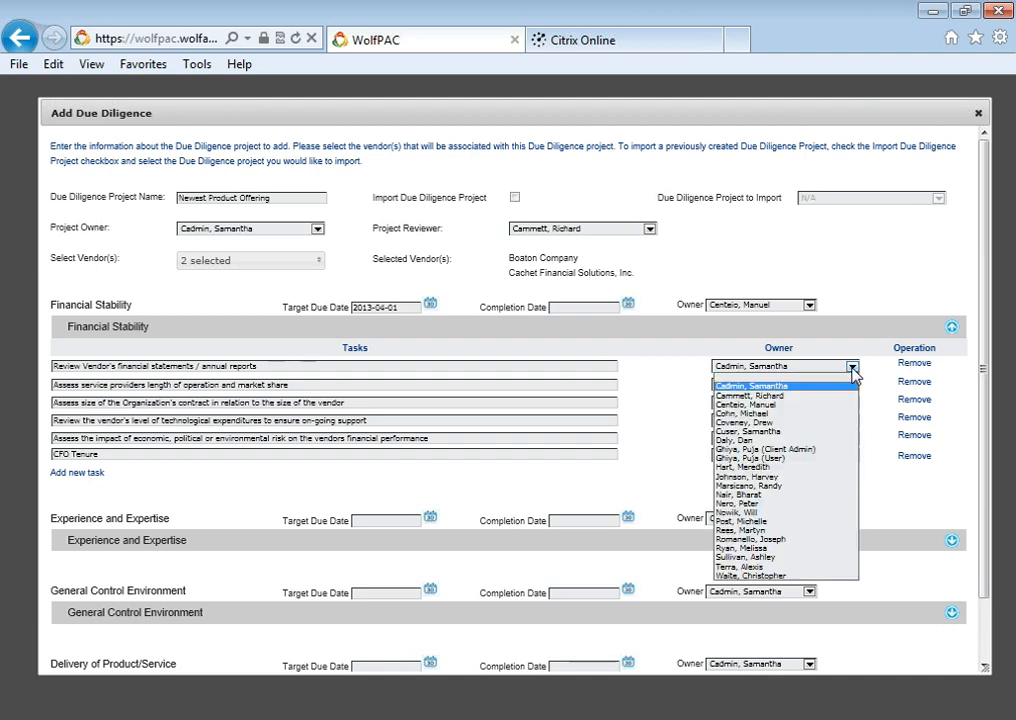
click(763, 441)
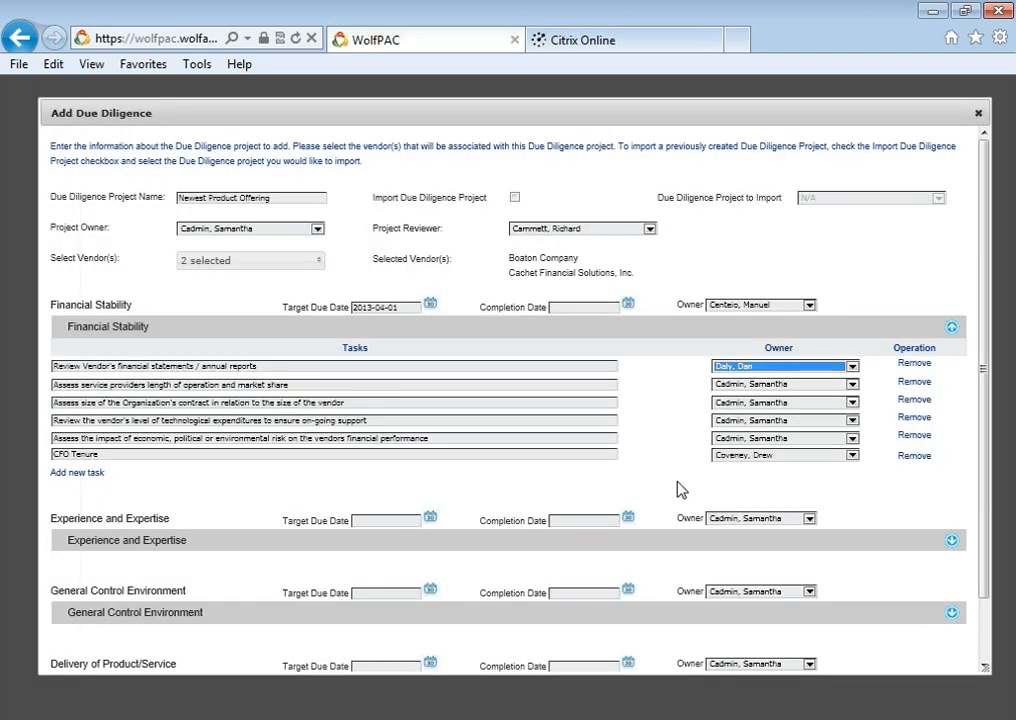
click(862, 497)
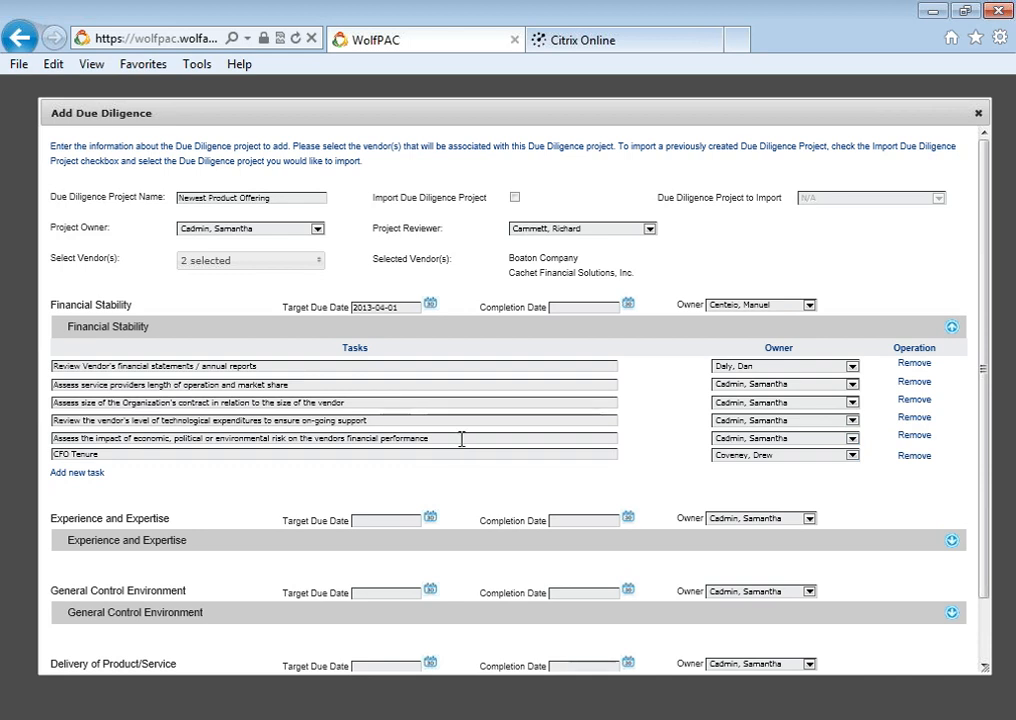
click(914, 437)
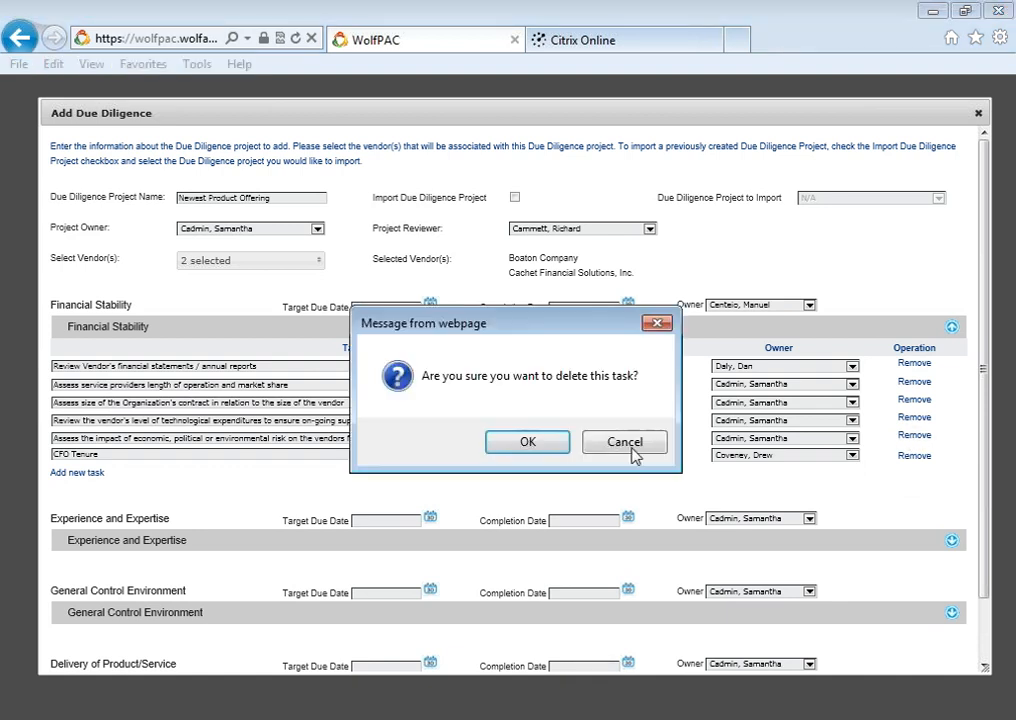
click(528, 445)
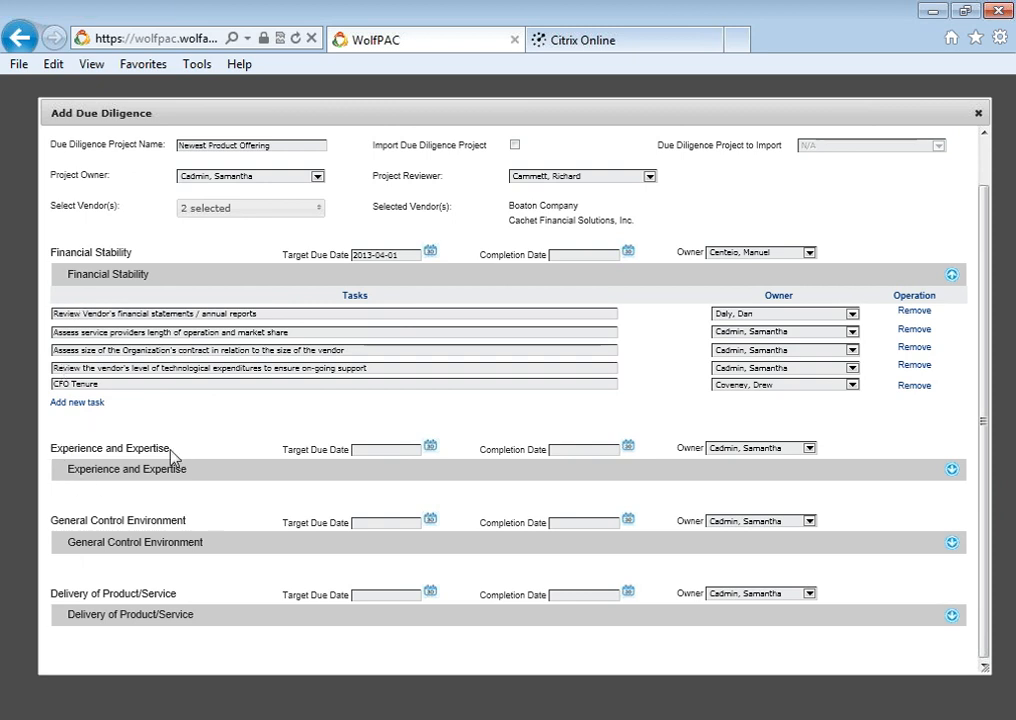
- Review the tasks under Experience and Expertise and General Control Environment, and close the project form
click(952, 470)
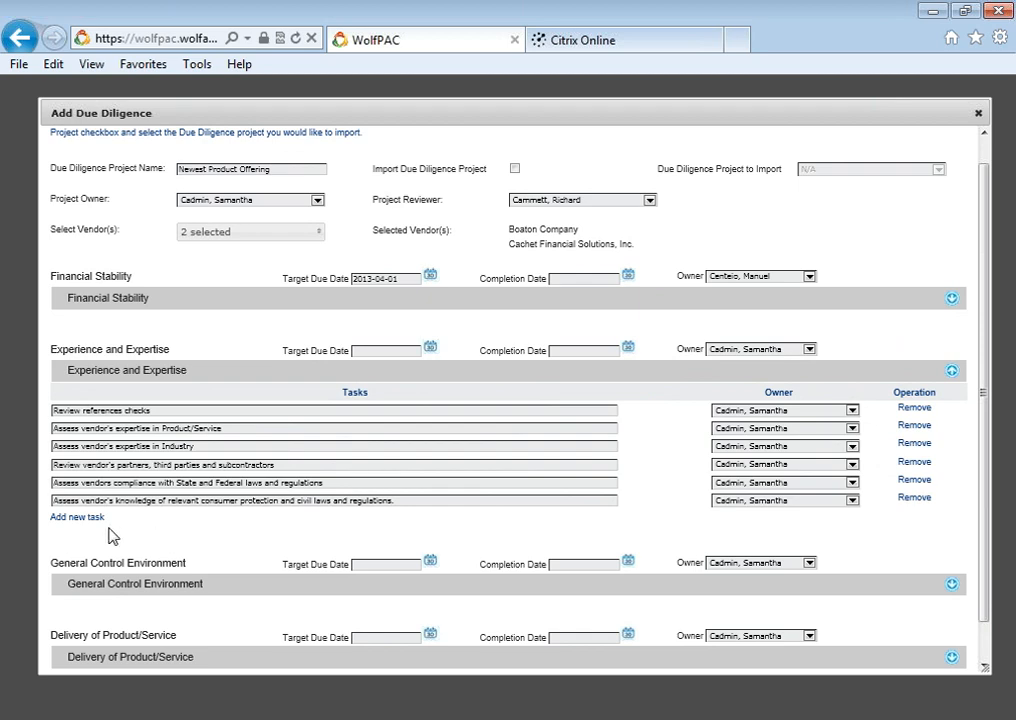
click(951, 585)
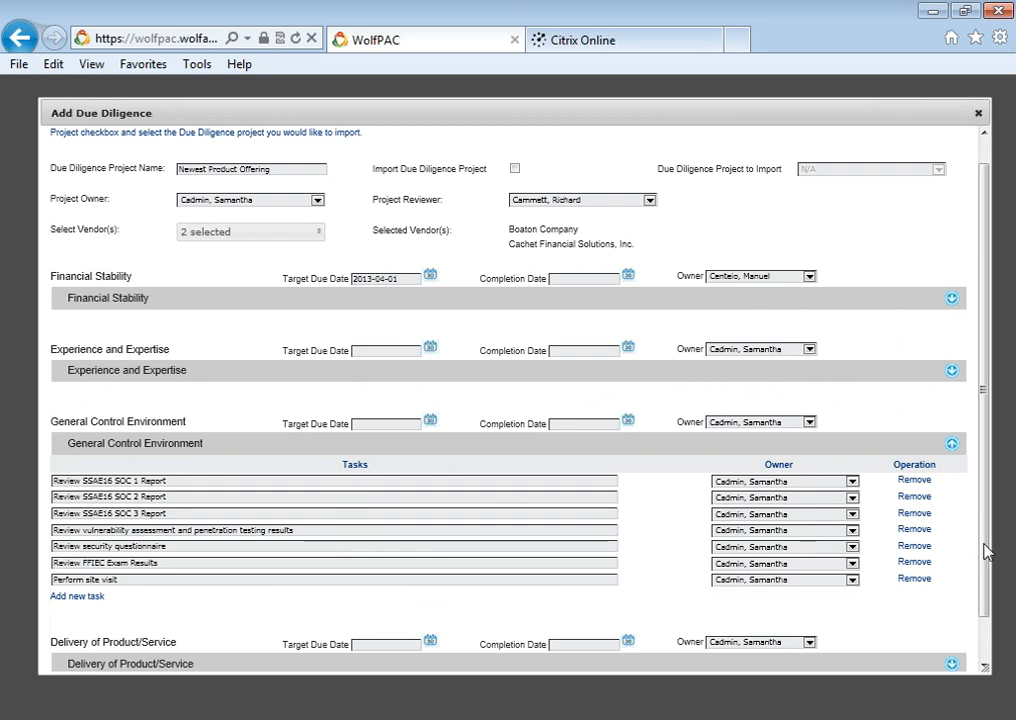
drag(985, 550, 985, 489)
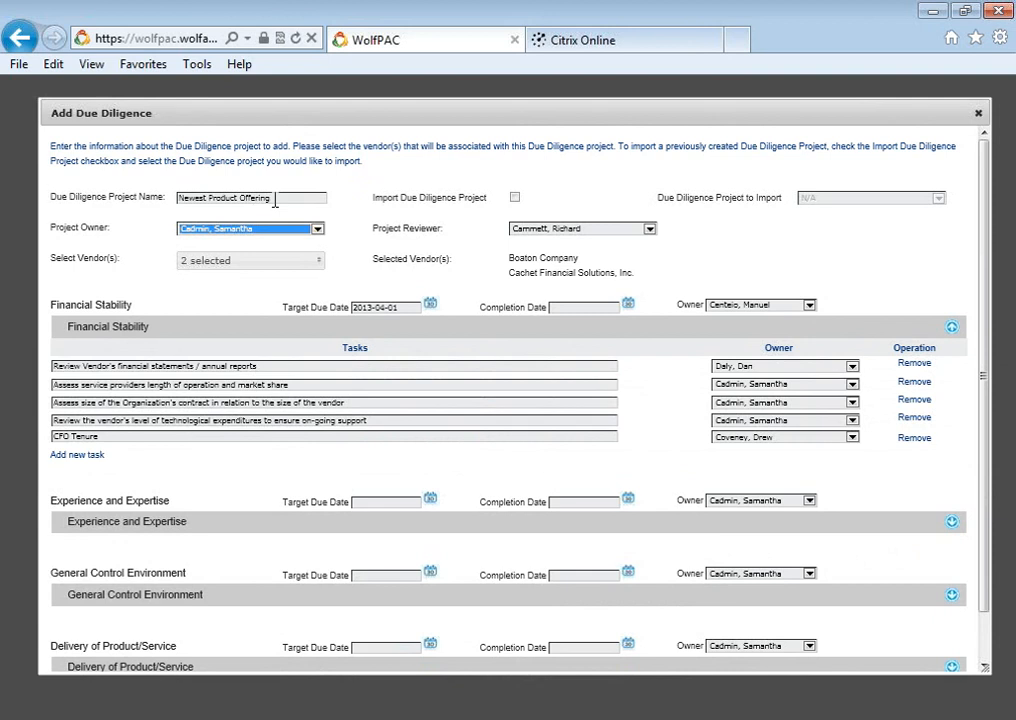
click(978, 119)
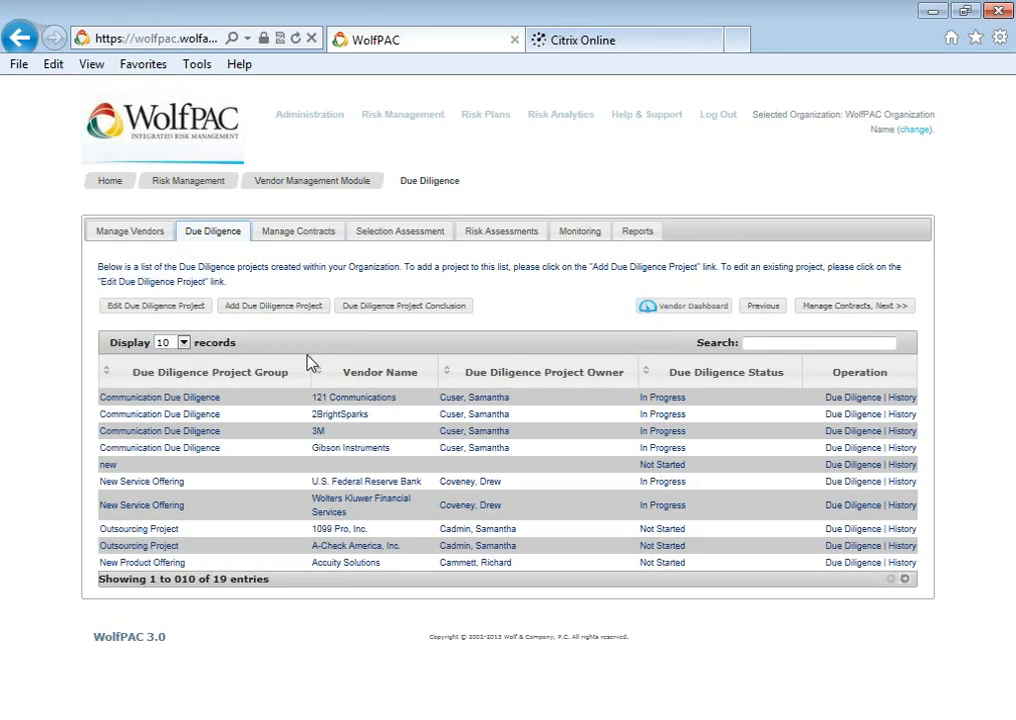